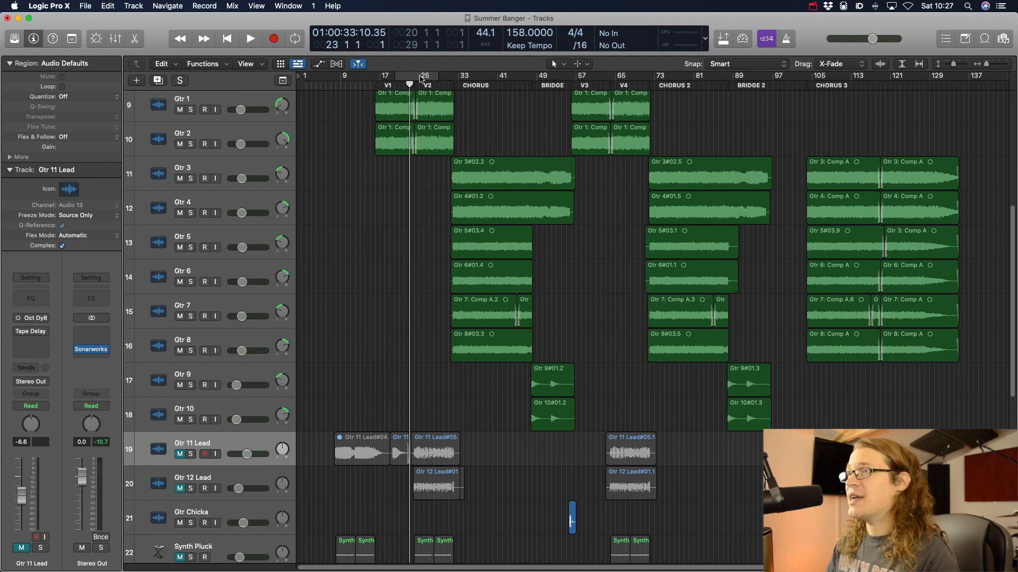
- Play verse 2 from bar 24 for a few bars with both lead guitar tracks muted
{"action": "left_click", "coordinate": [375, 84]}
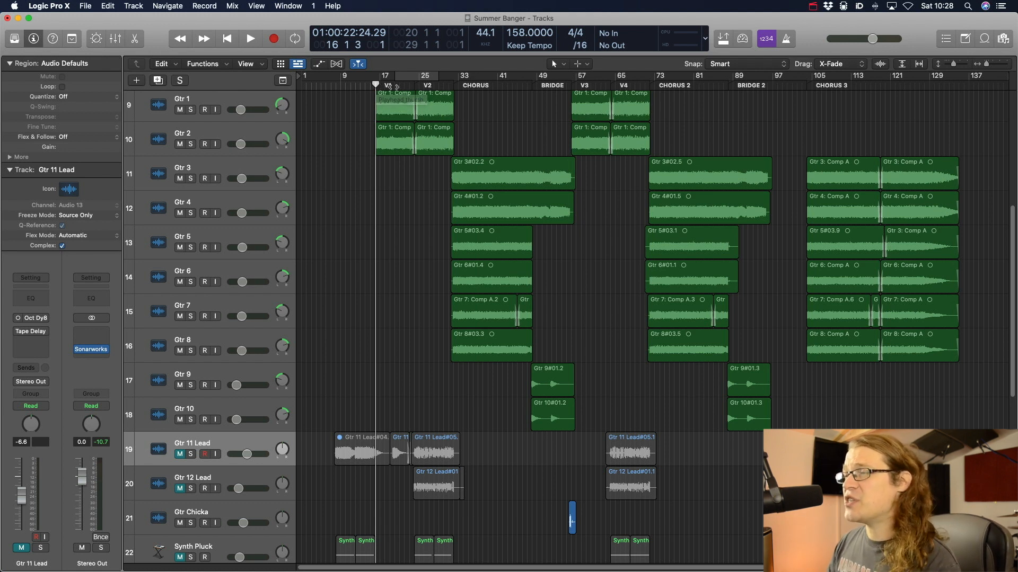
{"action": "left_click", "coordinate": [414, 86]}
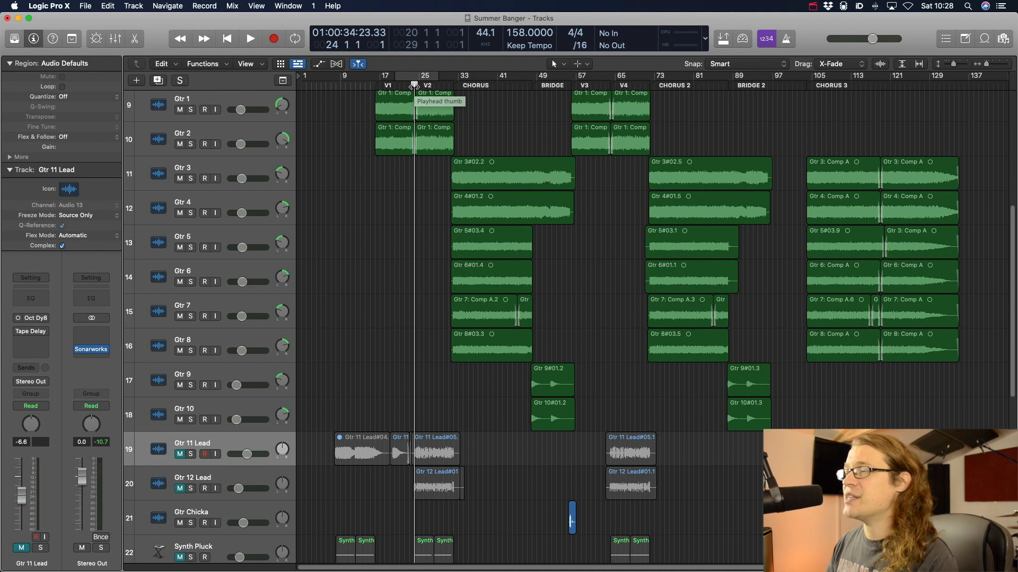
{"action": "key", "text": "space"}
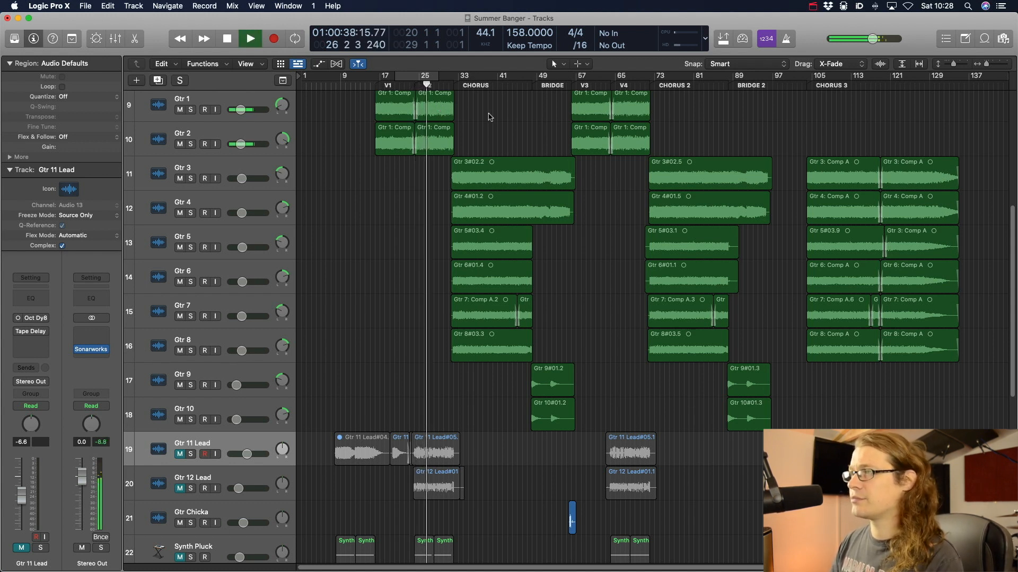
{"action": "key", "text": "space"}
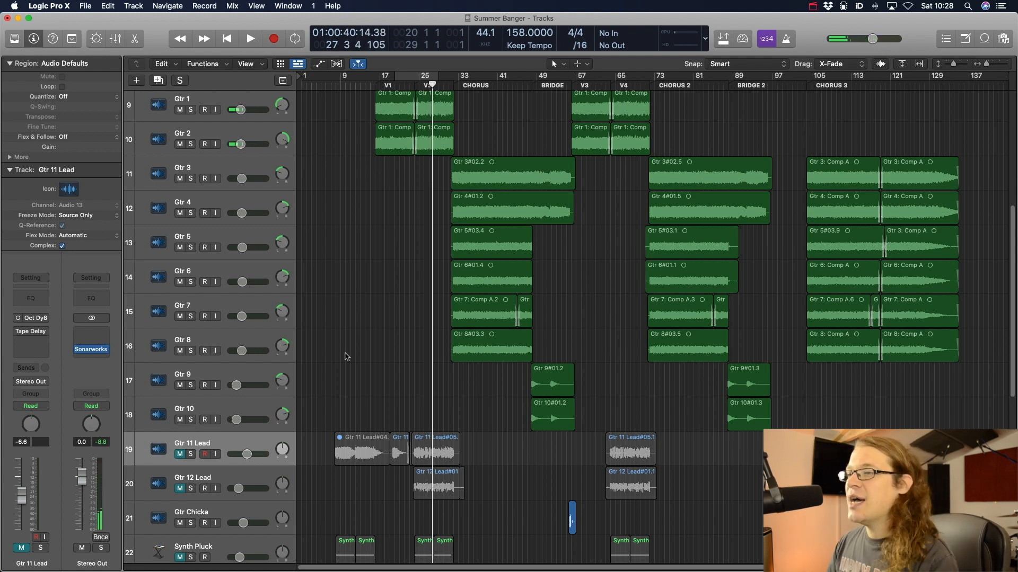
- Unmute the Gtr 11 Lead track and play verse 2 from bar 24 to hear it in the mix
{"action": "left_click", "coordinate": [179, 455]}
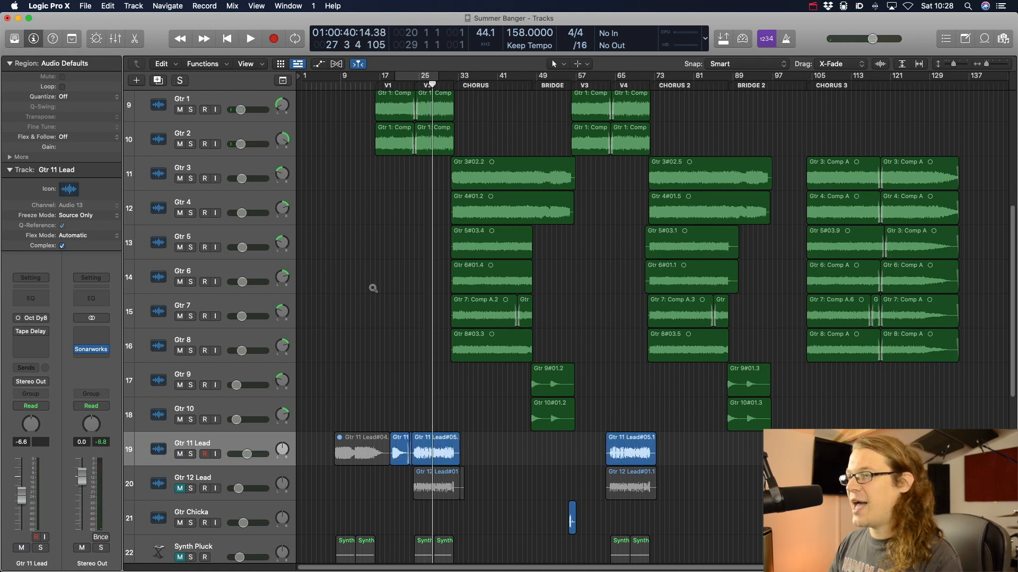
{"action": "key", "text": "super+Down"}
{"action": "left_click", "coordinate": [414, 86]}
{"action": "key", "text": "space"}
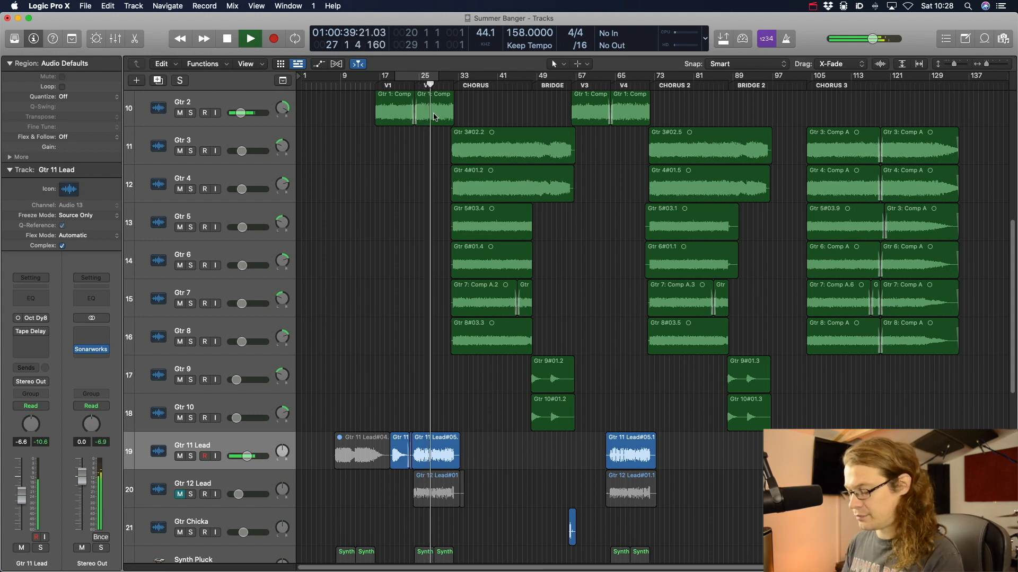
{"action": "key", "text": "space"}
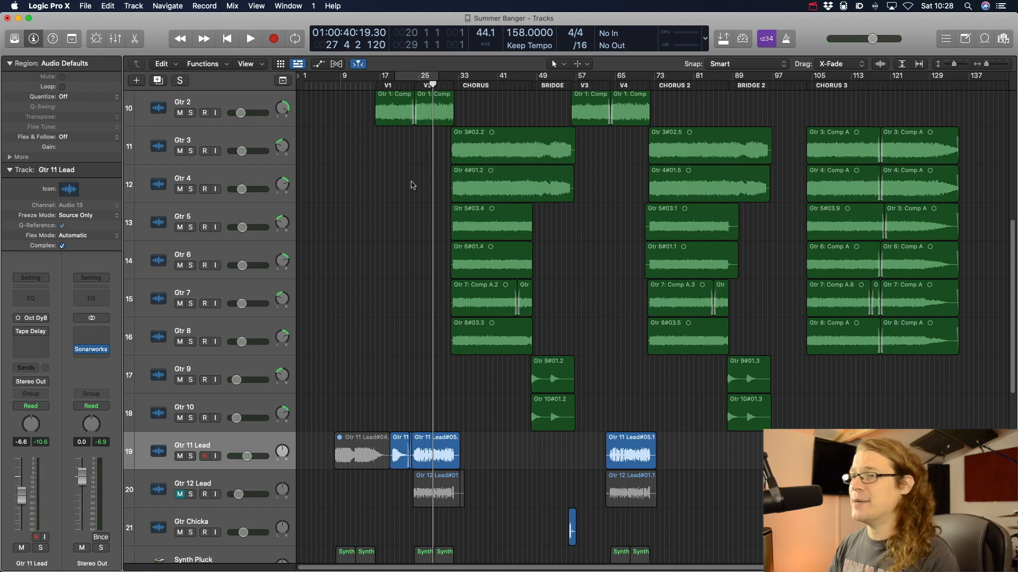
- Pan Gtr 11 Lead to -20 and Gtr 12 Lead to +20, and lower Gtr 11 Lead's volume to -17.6 dB
{"action": "scroll", "coordinate": [389, 208], "scroll_direction": "down", "scroll_amount": 1}
{"action": "left_click", "coordinate": [243, 483]}
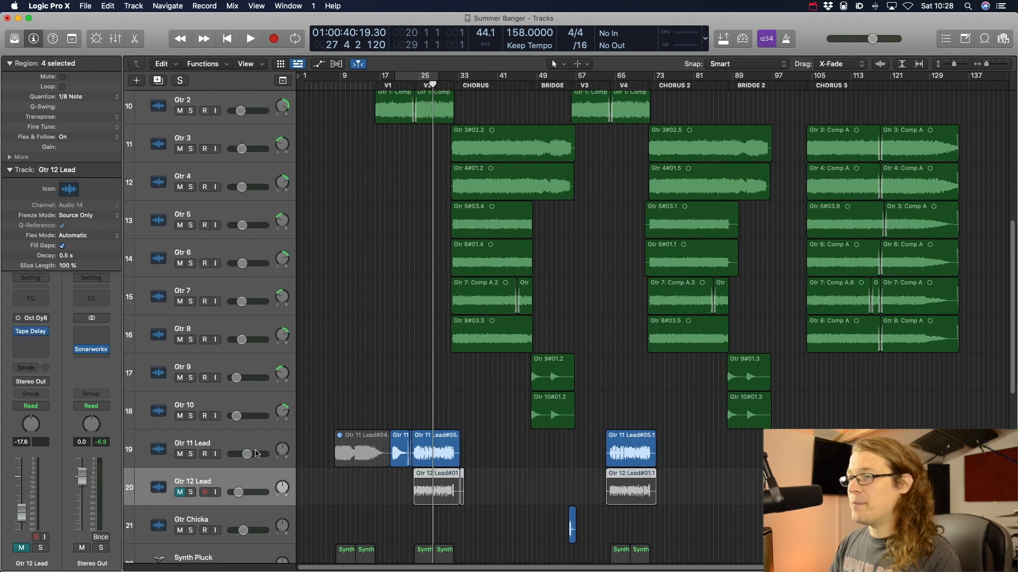
{"action": "left_click_drag", "start_coordinate": [282, 451], "coordinate": [282, 480]}
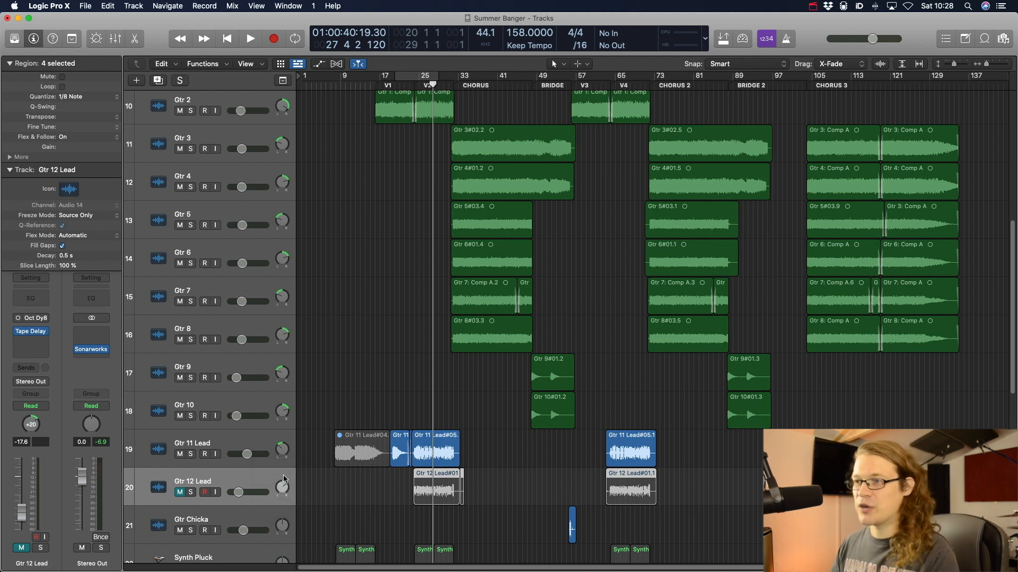
{"action": "left_click_drag", "start_coordinate": [247, 454], "coordinate": [242, 455]}
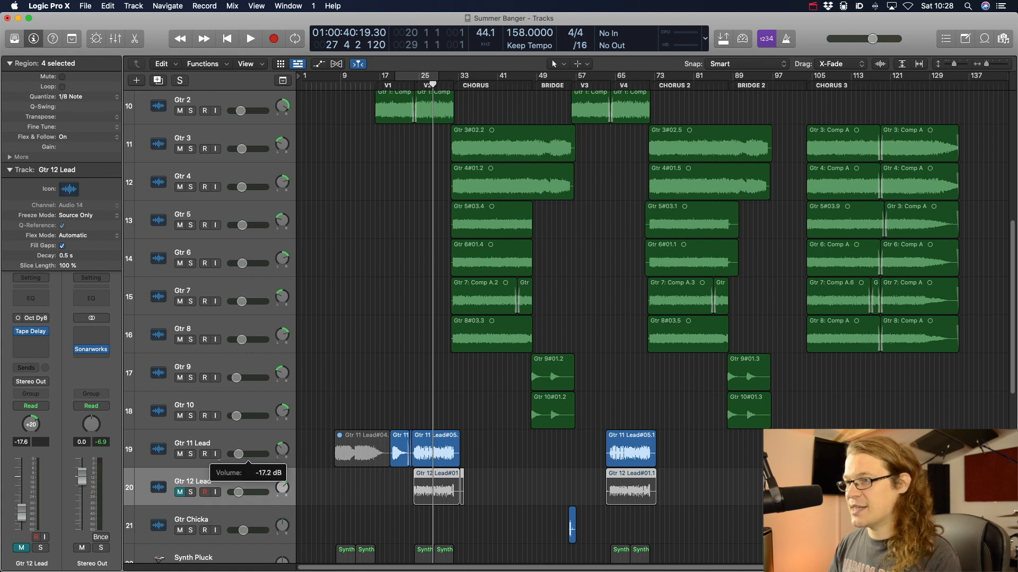
- Unmute the Gtr 12 Lead track and start playback at the beginning of verse 2
{"action": "left_click", "coordinate": [181, 492]}
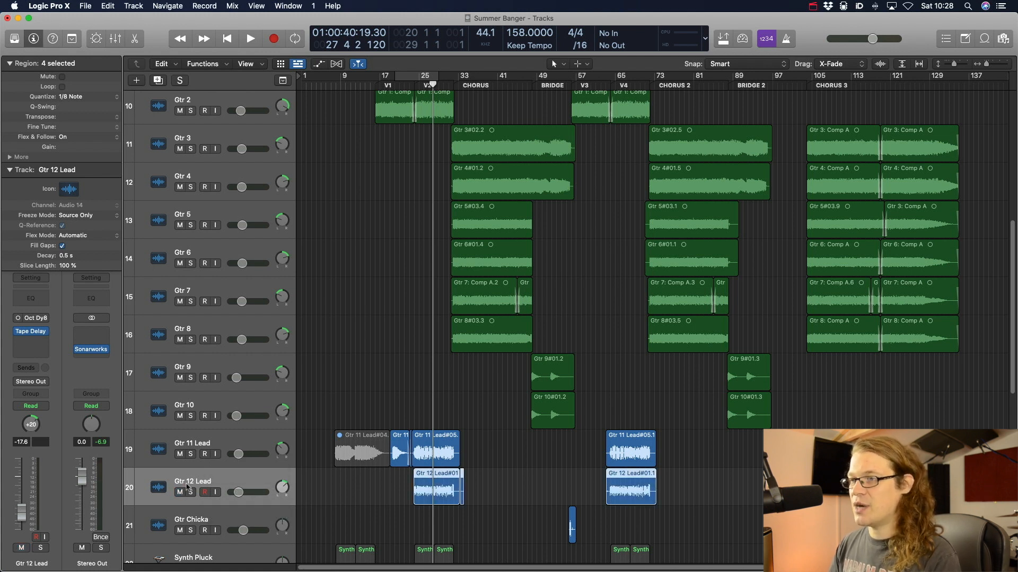
{"action": "left_click", "coordinate": [418, 83]}
{"action": "key", "text": "space"}
{"action": "left_click", "coordinate": [411, 235]}
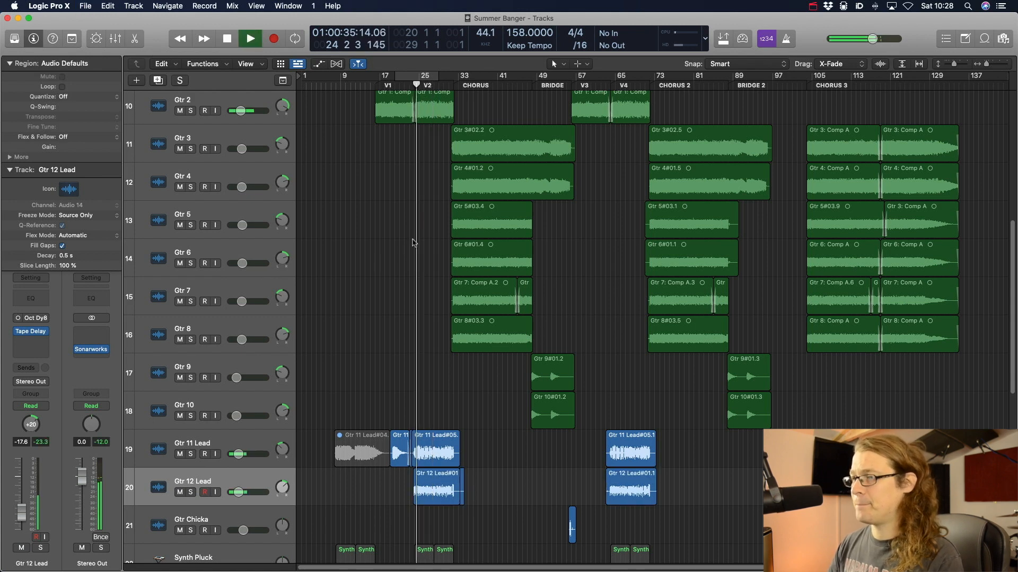
- Raise the volume of Gtr 11 Lead and Gtr 12 Lead together to -12.2 dB during playback
{"action": "key", "text": "super+Right"}
{"action": "key", "text": "super+Right"}
{"action": "key", "text": "super+Right"}
{"action": "key", "text": "super+Right"}
{"action": "left_click", "coordinate": [260, 442]}
{"action": "left_click", "coordinate": [259, 480], "text": "shift"}
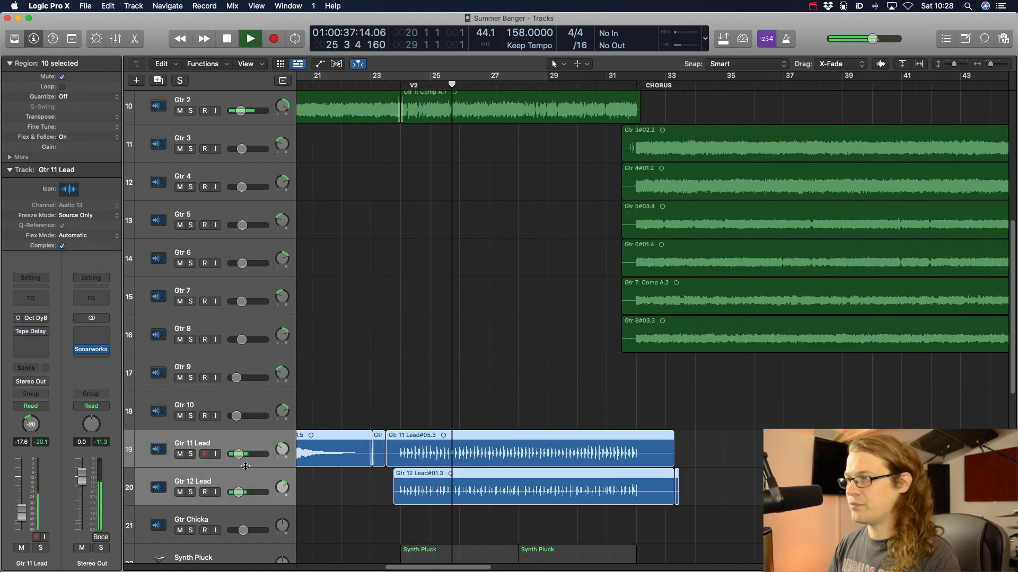
{"action": "left_click_drag", "start_coordinate": [239, 454], "coordinate": [243, 454]}
{"action": "left_click", "coordinate": [364, 393]}
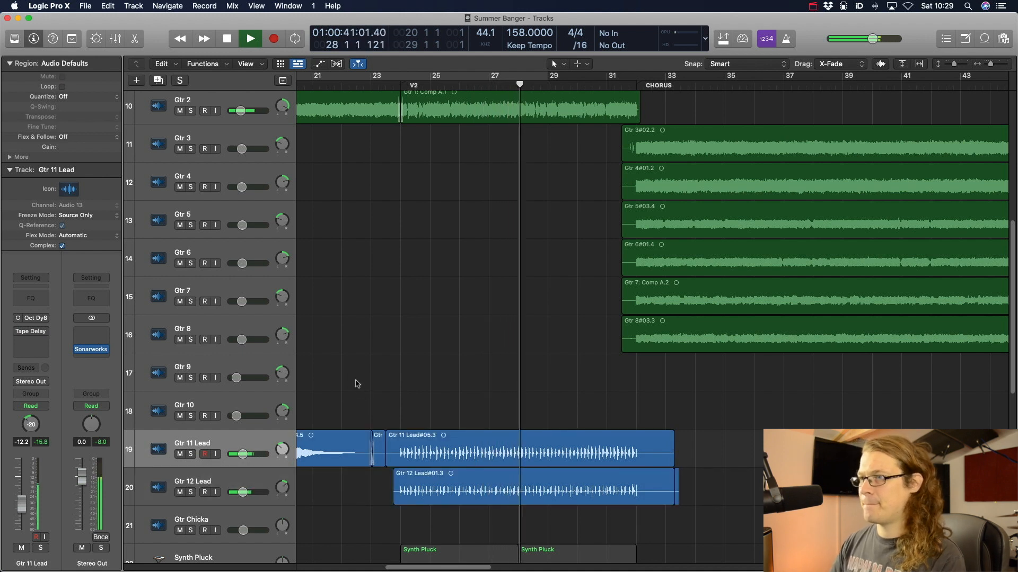
- Stop playback and compare the Tape Delay settings of Gtr 11 Lead and Gtr 12 Lead side by side, closing both windows when done
{"action": "key", "text": "space"}
{"action": "left_click", "coordinate": [216, 482]}
{"action": "left_click", "coordinate": [184, 439]}
{"action": "left_click", "coordinate": [19, 332]}
{"action": "left_click", "coordinate": [32, 333]}
{"action": "key", "text": "Down"}
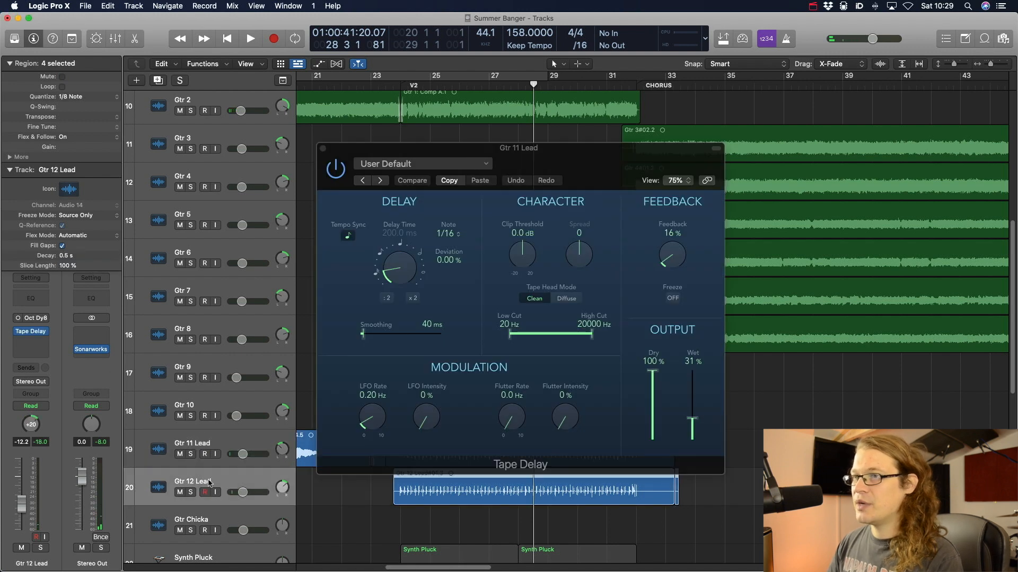
{"action": "left_click", "coordinate": [32, 332]}
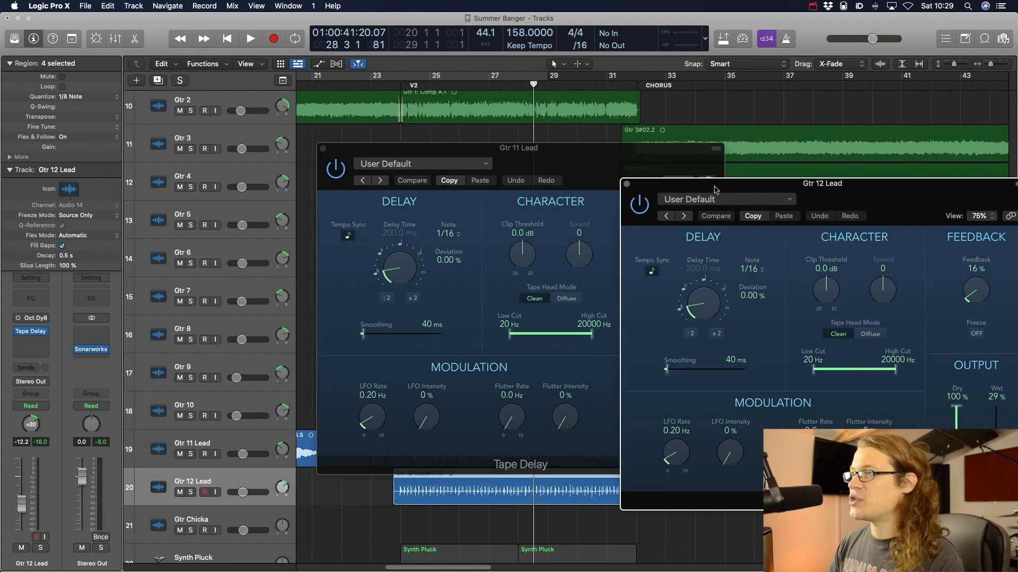
{"action": "left_click_drag", "start_coordinate": [778, 198], "coordinate": [720, 127]}
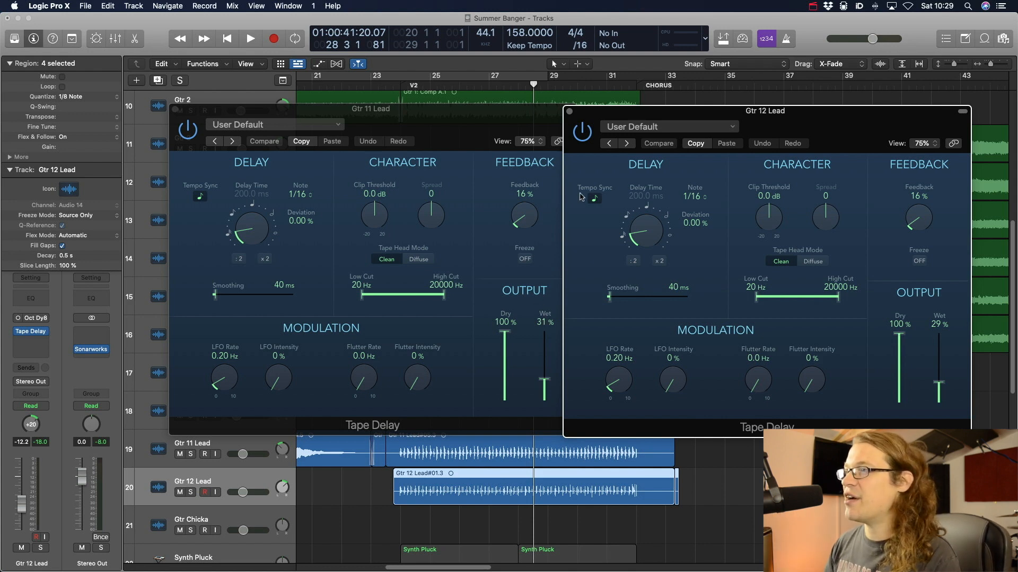
{"action": "left_click", "coordinate": [569, 112]}
{"action": "left_click", "coordinate": [176, 110]}
{"action": "left_click", "coordinate": [424, 375]}
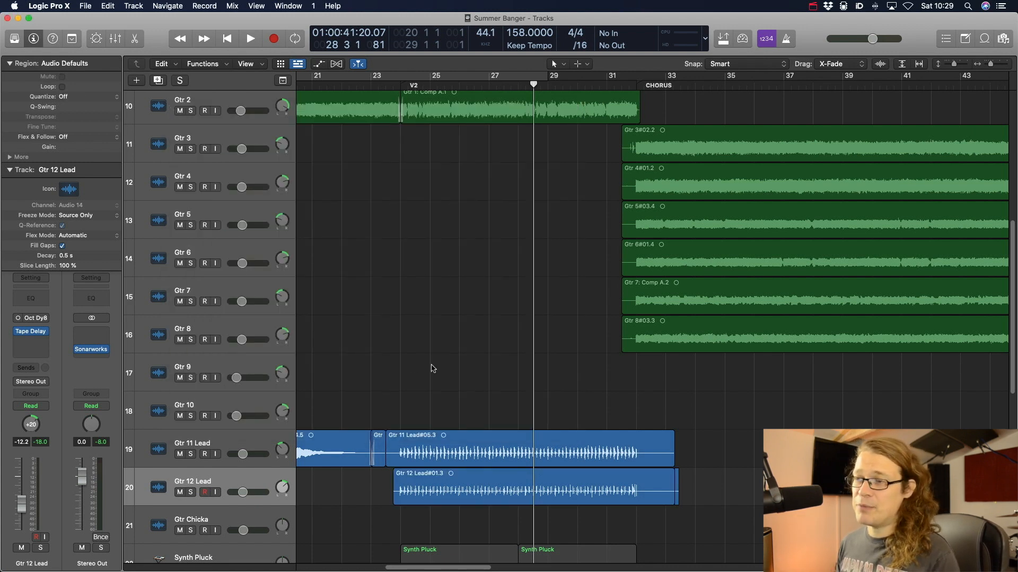
- Solo Gtr 11 Lead and Gtr 12 Lead with Tape Delay bypassed on both, and return the playhead to bar 24
{"action": "left_click", "coordinate": [190, 455]}
{"action": "left_click", "coordinate": [276, 446]}
{"action": "left_click", "coordinate": [267, 476], "text": "shift"}
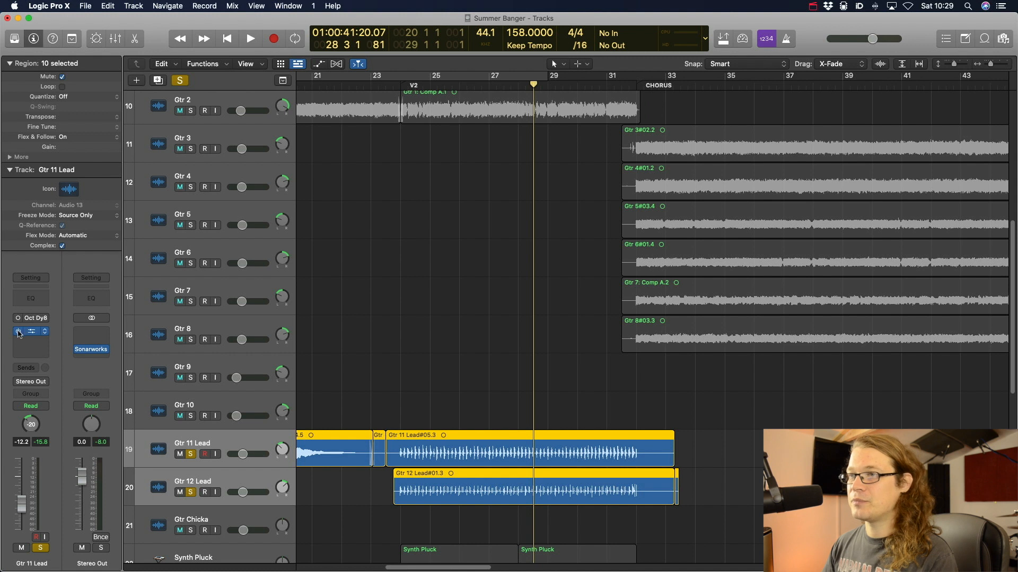
{"action": "left_click", "coordinate": [155, 479]}
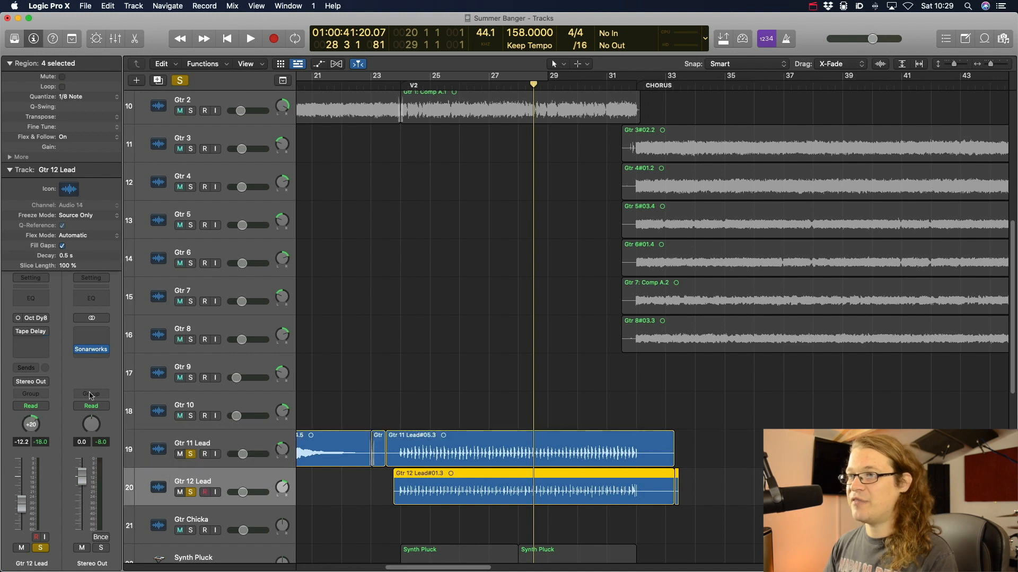
{"action": "left_click", "coordinate": [211, 446], "text": "shift"}
{"action": "key", "text": "alt+comma"}
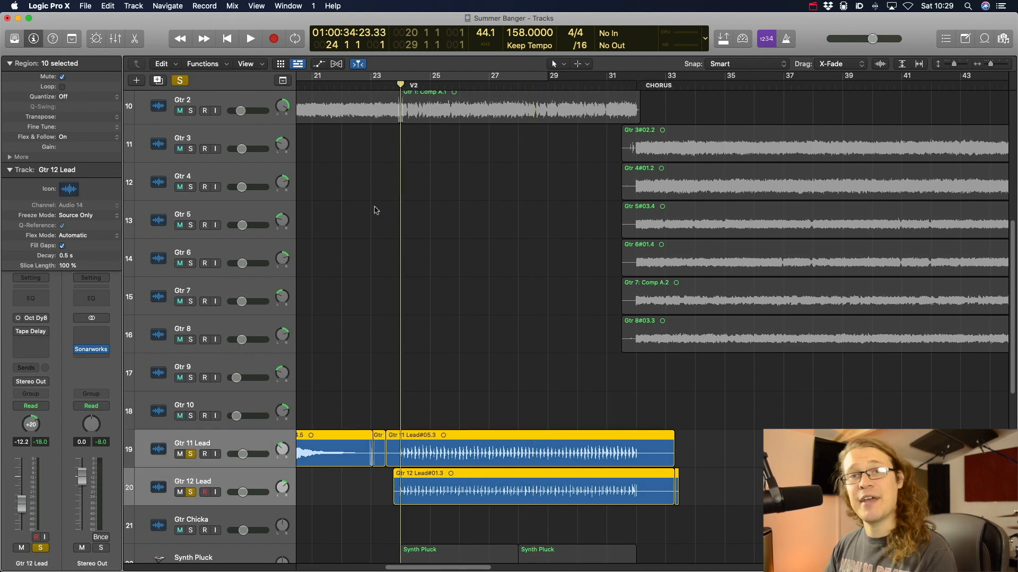
- Play the soloed leads from bar 24 while switching Tape Delay back on, and unsolo both tracks
{"action": "key", "text": "space"}
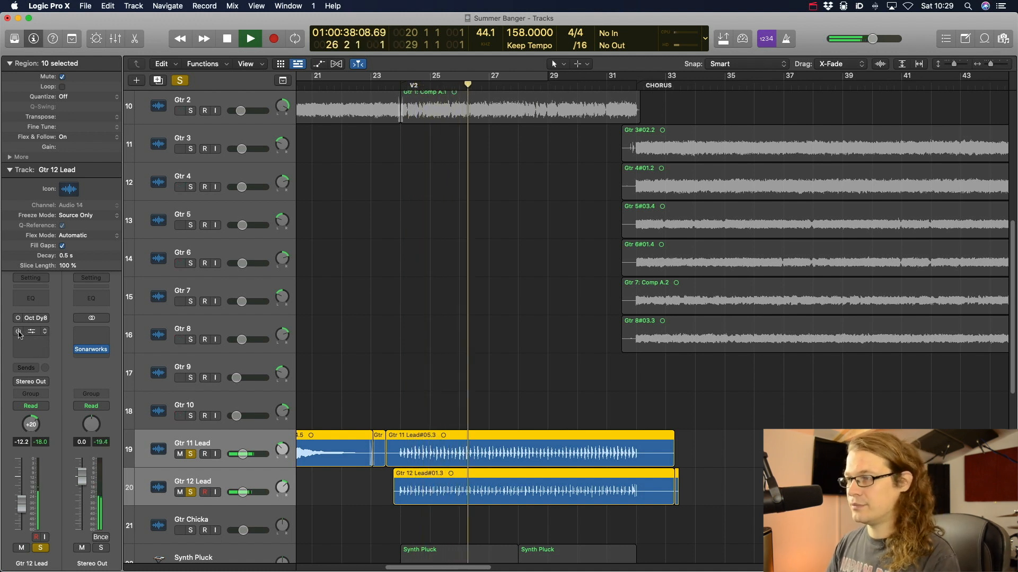
{"action": "mouse_move", "coordinate": [19, 333]}
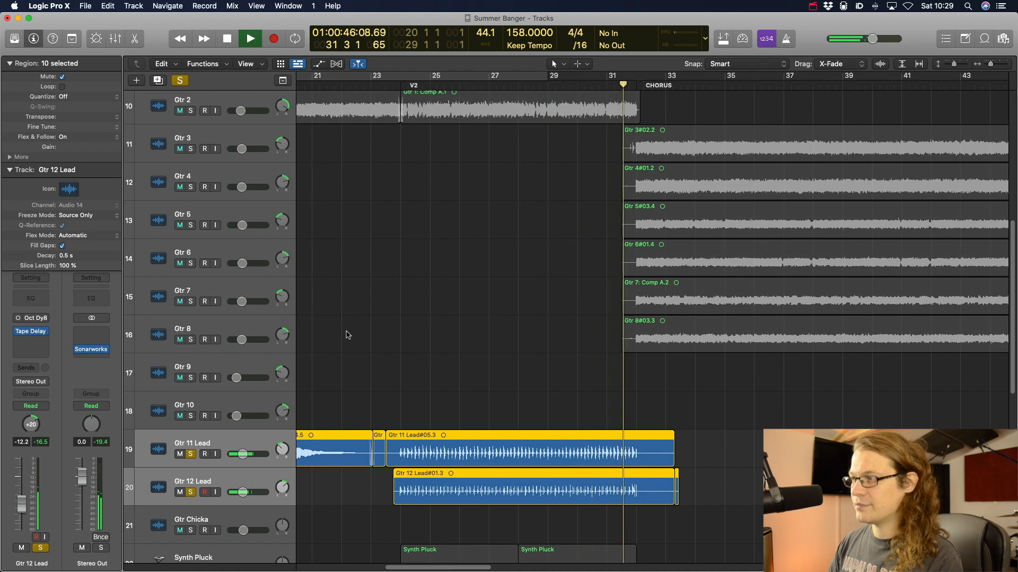
{"action": "key", "text": "space"}
{"action": "left_click", "coordinate": [190, 455]}
{"action": "left_click", "coordinate": [190, 493]}
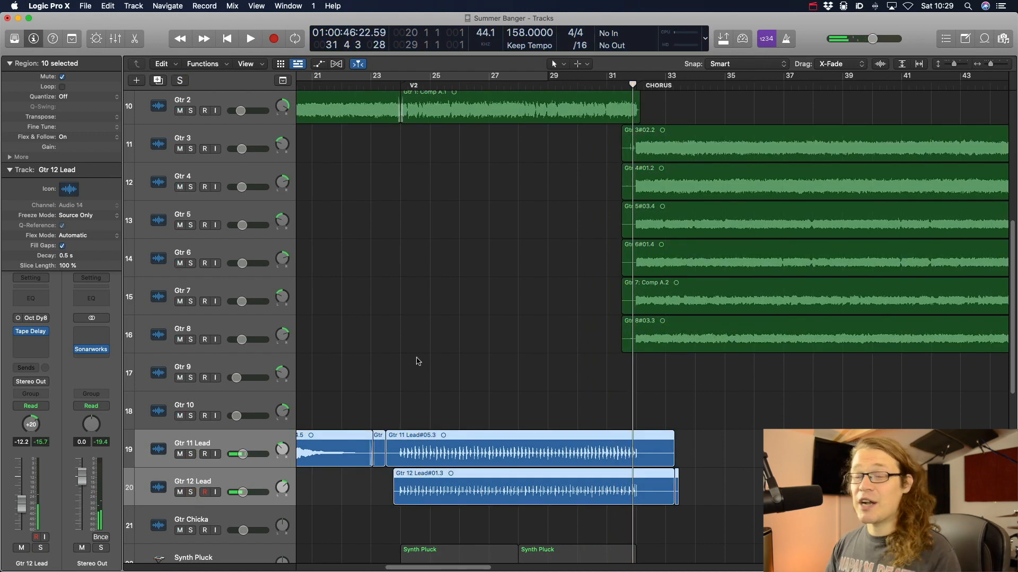
- Listen to both lead guitars in the full mix from bar 24 and stop after a few bars
{"action": "left_click", "coordinate": [428, 355]}
{"action": "left_click", "coordinate": [400, 86]}
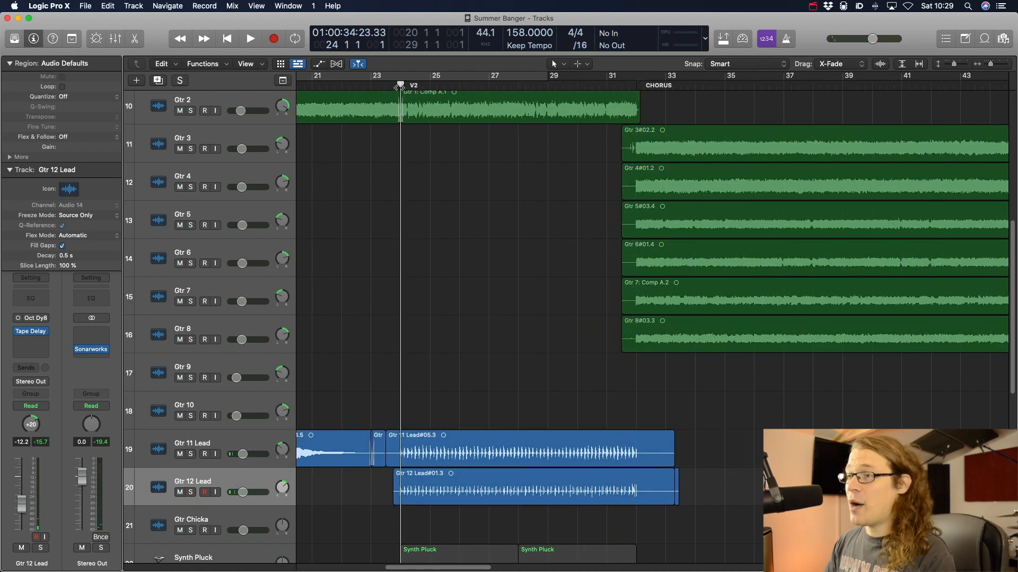
{"action": "key", "text": "space"}
{"action": "scroll", "coordinate": [445, 250], "scroll_direction": "down", "scroll_amount": 1}
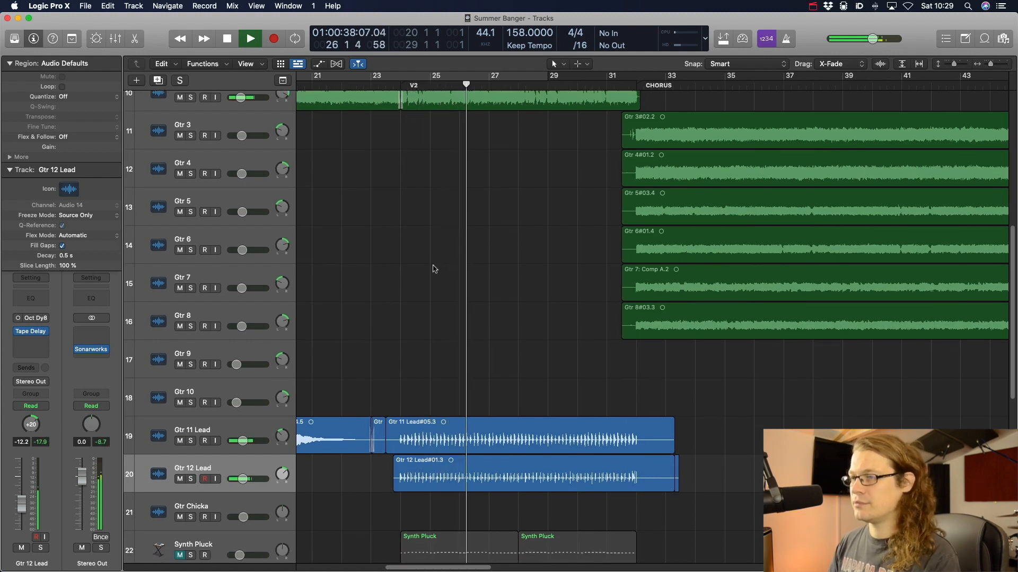
{"action": "key", "text": "space"}
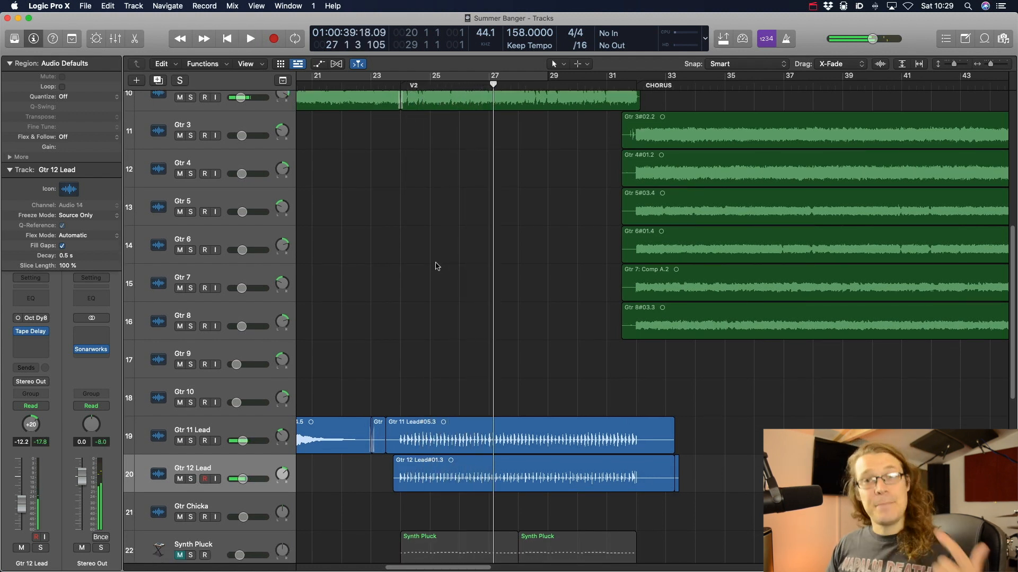
- Unmute the Synth Pluck track
{"action": "scroll", "coordinate": [437, 266], "scroll_direction": "down", "scroll_amount": 3}
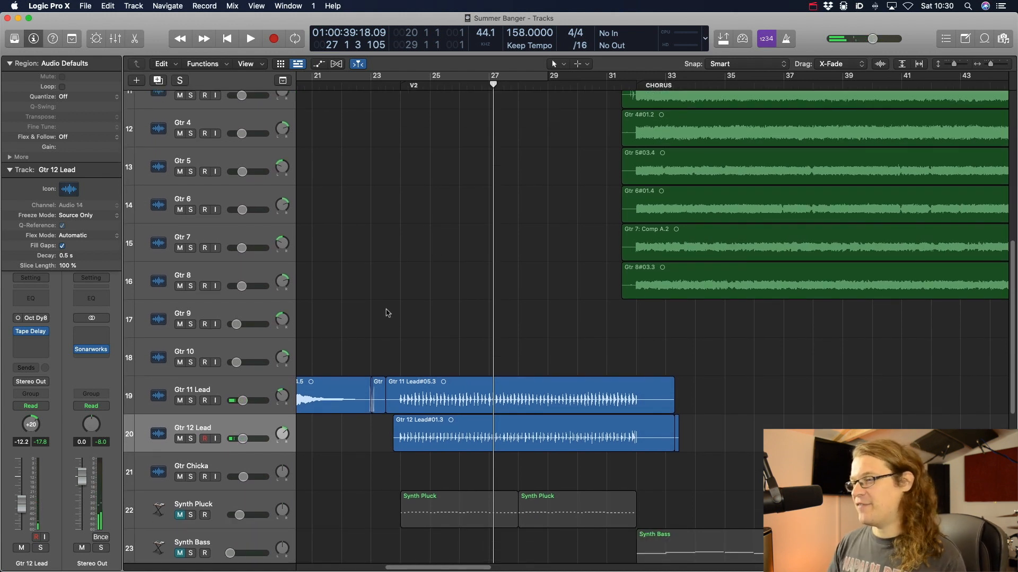
{"action": "left_click", "coordinate": [233, 496]}
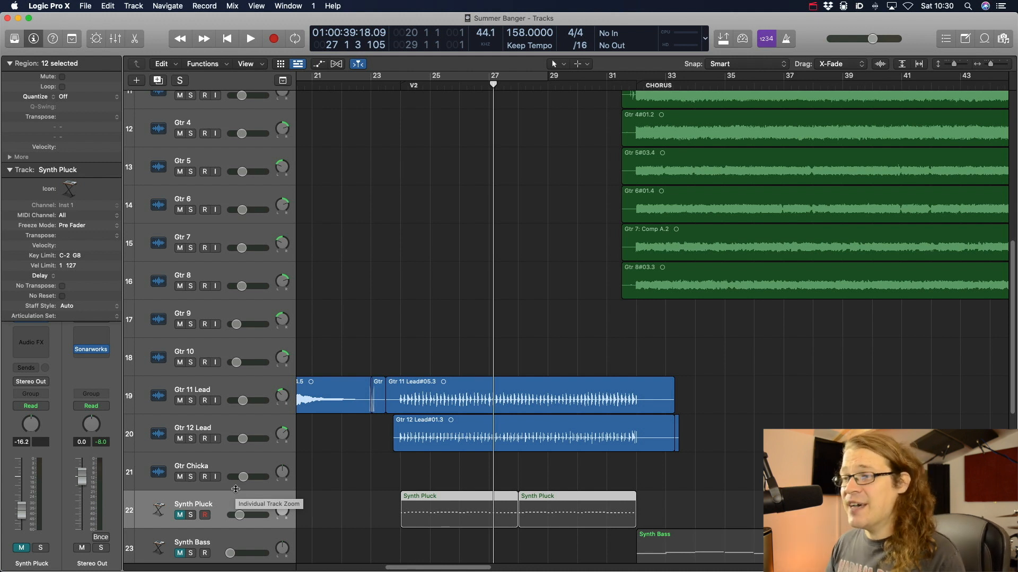
{"action": "left_click", "coordinate": [180, 515]}
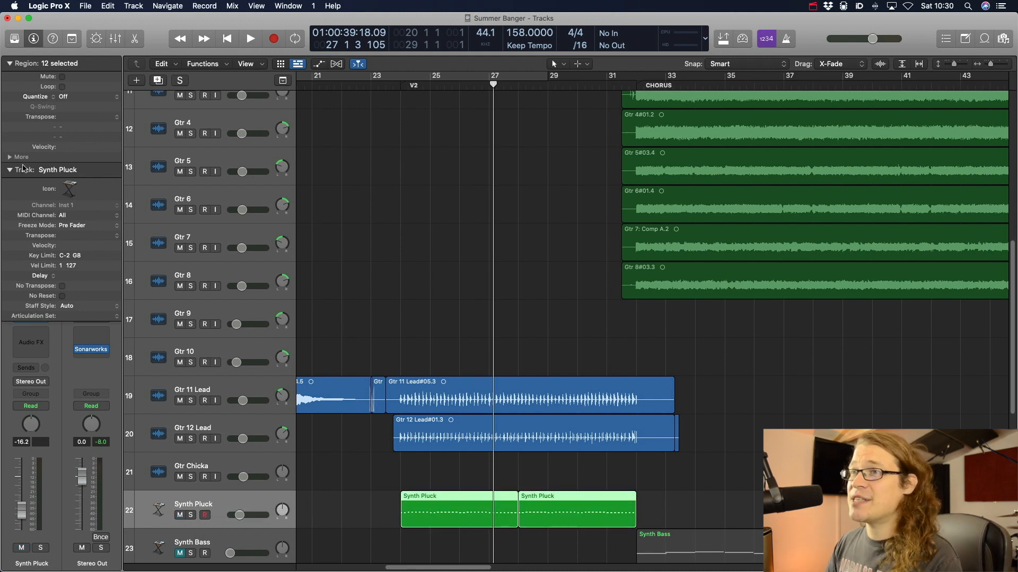
- Collapse the track parameters and examine the Alchemy instrument on Synth Pluck, closing its window when done
{"action": "left_click", "coordinate": [23, 168]}
{"action": "left_click", "coordinate": [31, 318]}
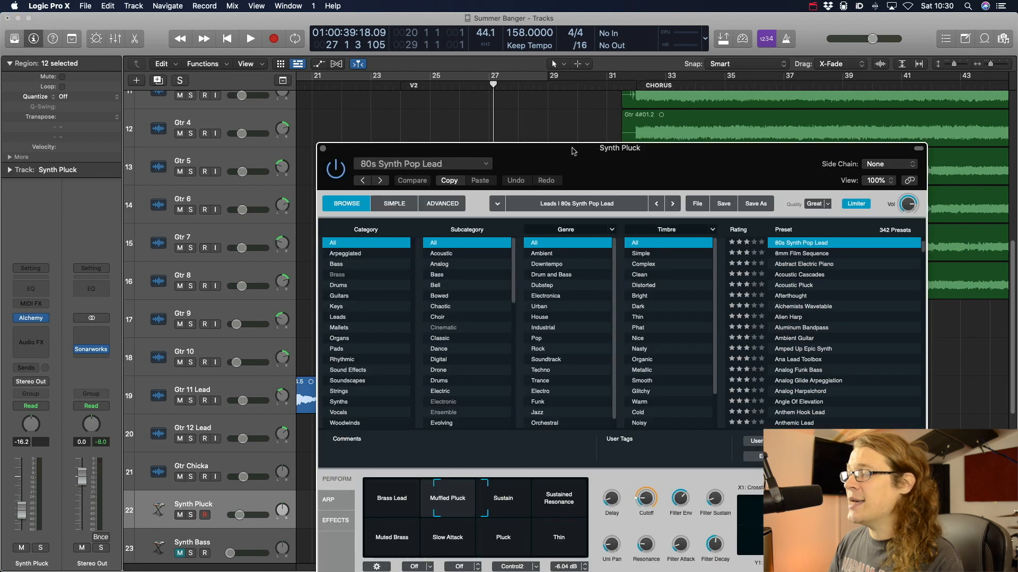
{"action": "left_click_drag", "start_coordinate": [646, 160], "coordinate": [499, 48]}
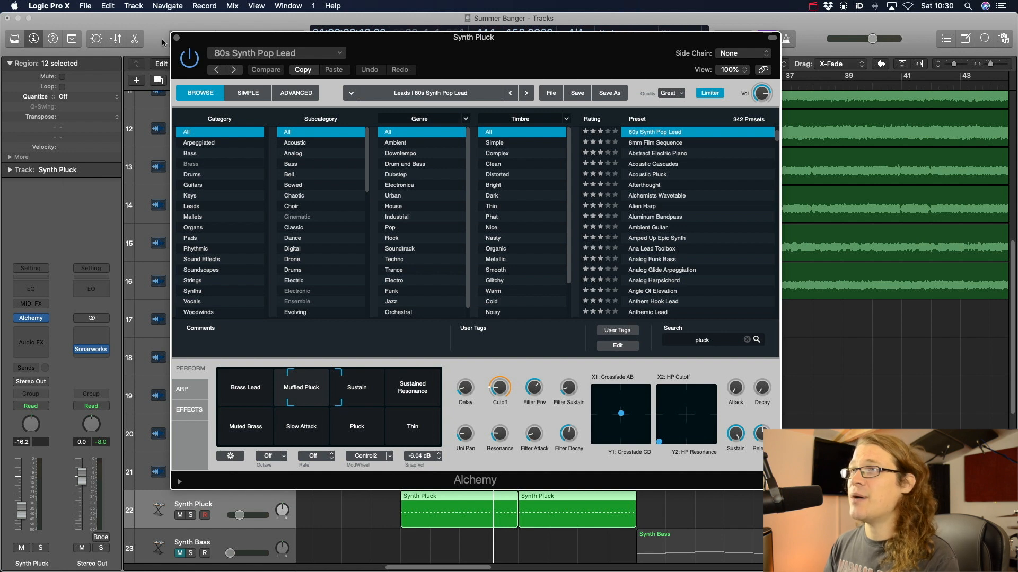
{"action": "key", "text": "super+w"}
- Solo the Synth Pluck track and play its part from the start of verse 2
{"action": "left_click", "coordinate": [191, 515]}
{"action": "left_click", "coordinate": [398, 87]}
{"action": "key", "text": "space"}
{"action": "scroll", "coordinate": [475, 244], "scroll_direction": "down", "scroll_amount": 2}
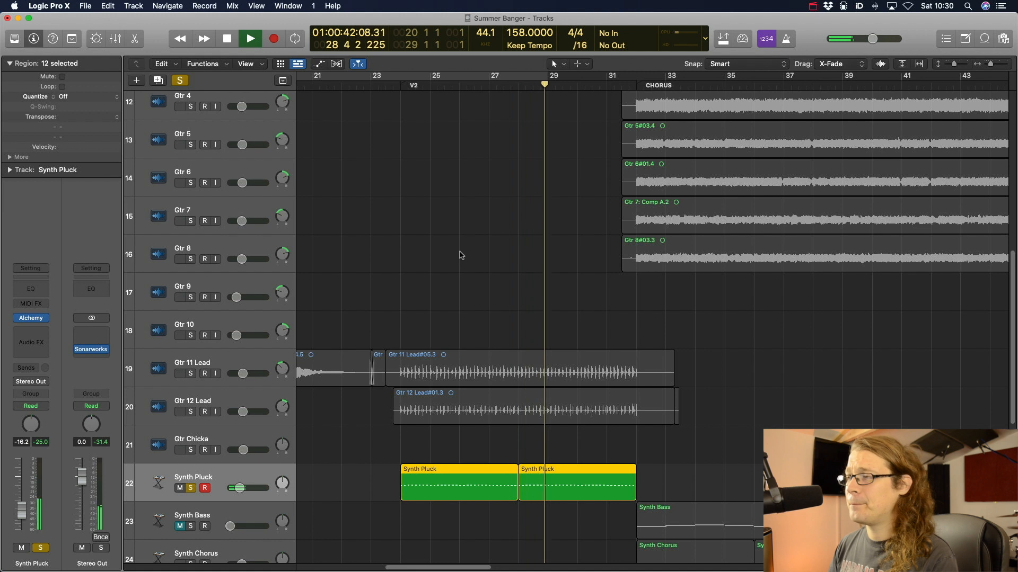
{"action": "key", "text": "space"}
- Add Gtr 11 Lead and Gtr 12 Lead to the solo and play them with Synth Pluck from bar 24
{"action": "left_click", "coordinate": [190, 374]}
{"action": "left_click", "coordinate": [190, 412]}
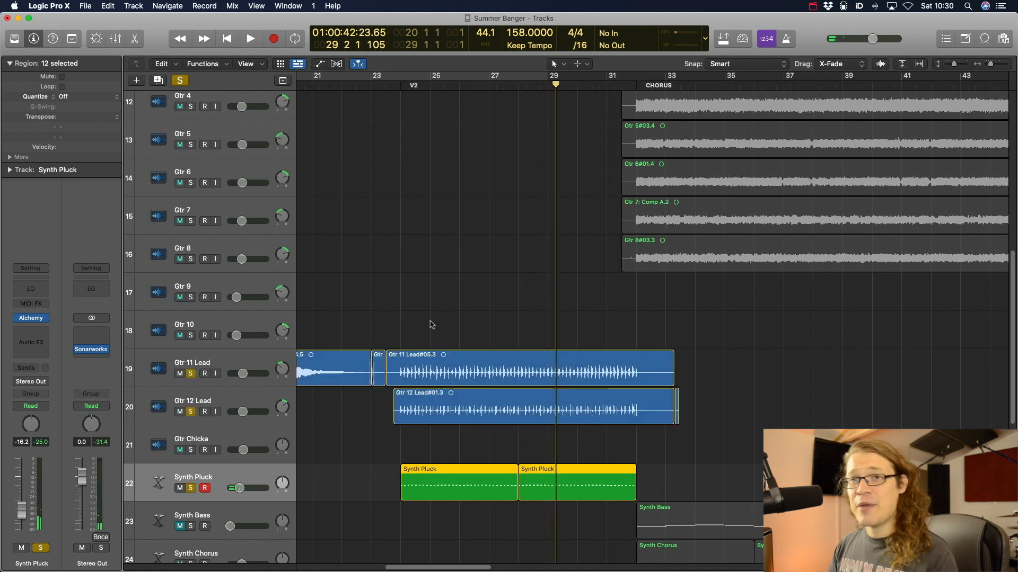
{"action": "left_click", "coordinate": [404, 86]}
{"action": "key", "text": "space"}
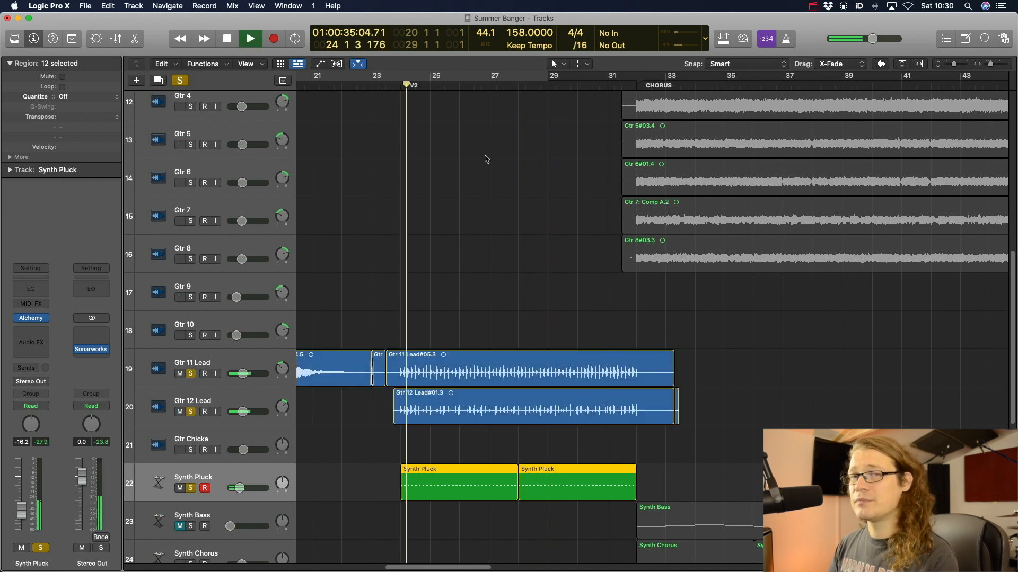
- Take Synth Pluck out of the solo and bring it back during playback to compare the layers, and stop playback
{"action": "left_click", "coordinate": [191, 488]}
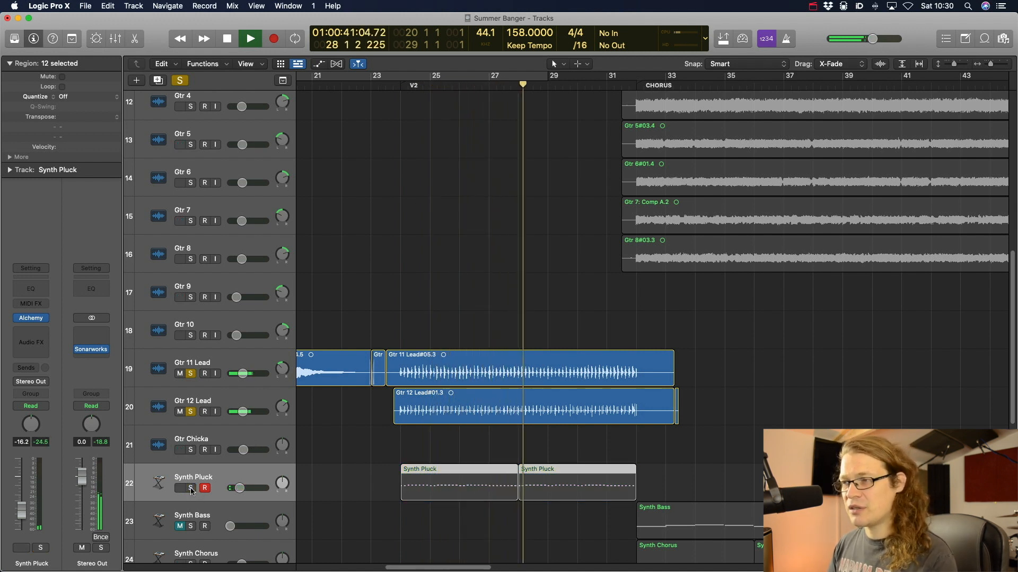
{"action": "left_click", "coordinate": [190, 489]}
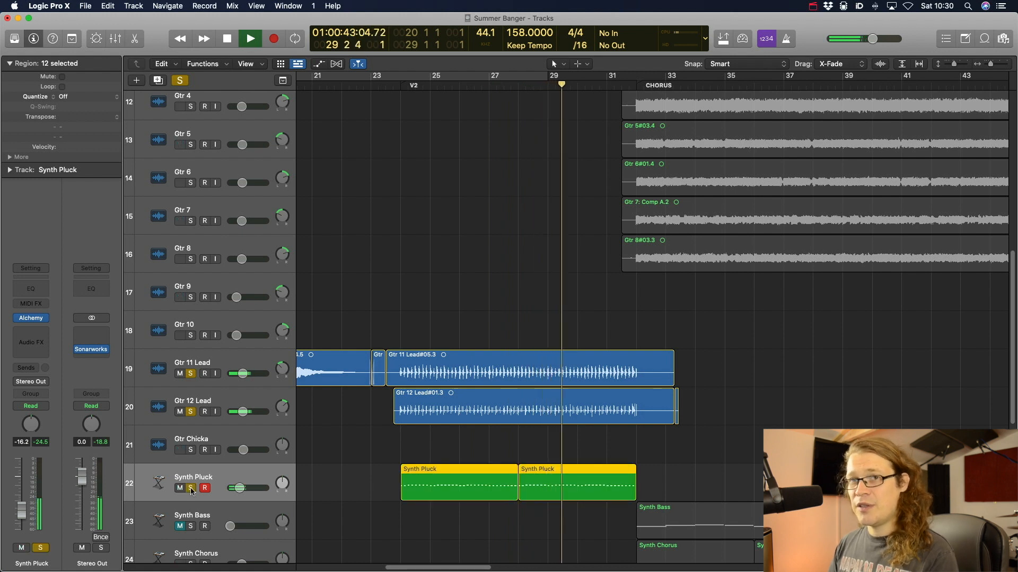
{"action": "key", "text": "space"}
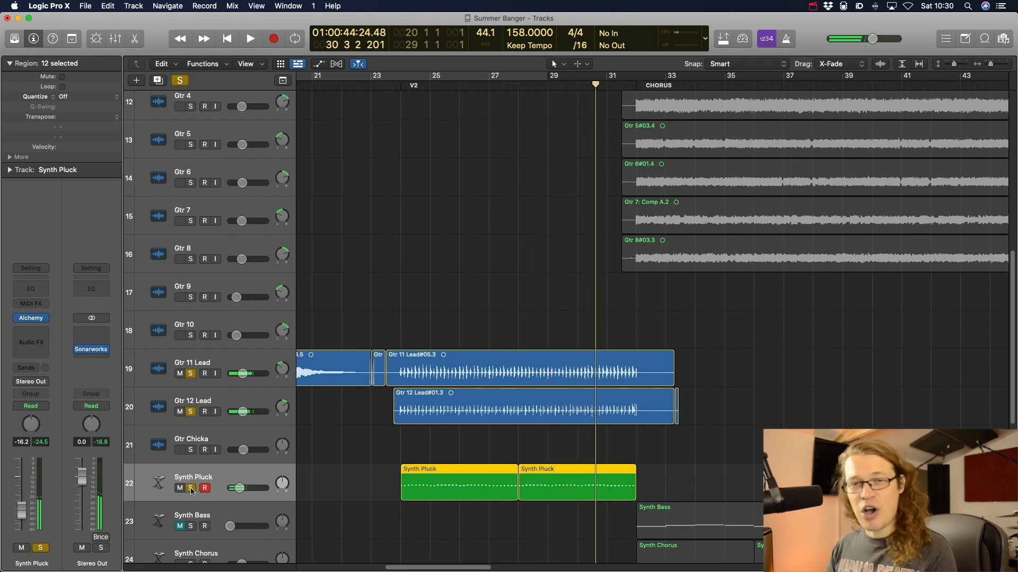
- Clear the solos on Gtr 11 Lead, Gtr 12 Lead and Synth Pluck
{"action": "left_click_drag", "start_coordinate": [191, 375], "coordinate": [188, 465]}
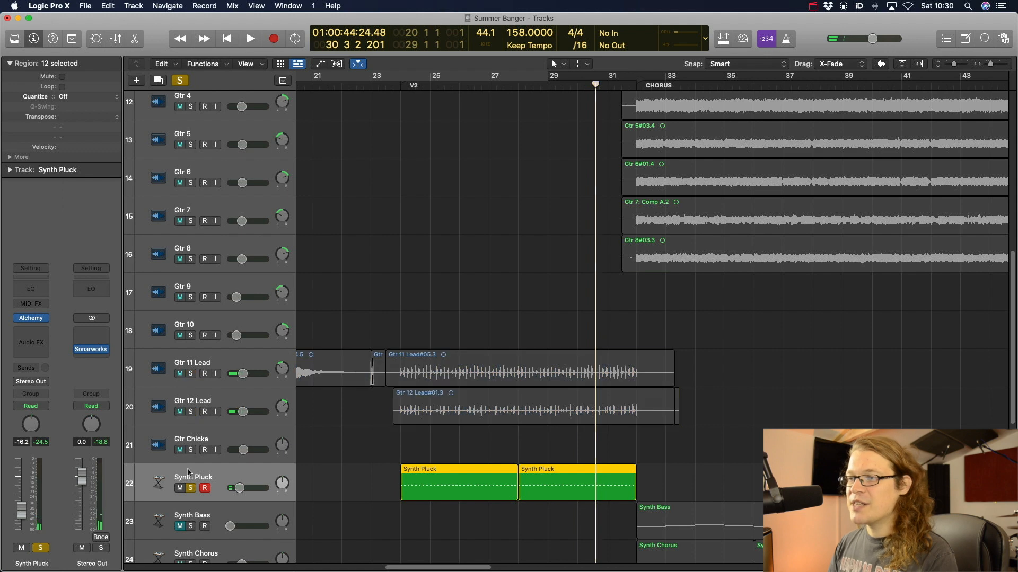
{"action": "left_click", "coordinate": [190, 488]}
- Mute Gtr 11 Lead, Gtr 12 Lead and Synth Pluck together and play the mix from the start of verse 2
{"action": "left_click", "coordinate": [222, 362], "text": "super"}
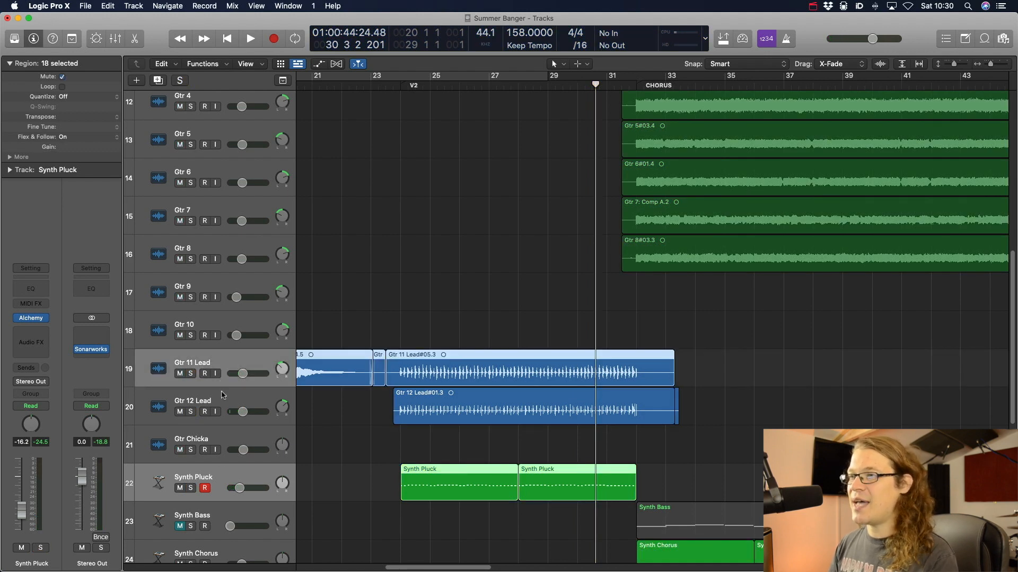
{"action": "left_click", "coordinate": [223, 395], "text": "super"}
{"action": "left_click", "coordinate": [180, 374]}
{"action": "left_click", "coordinate": [399, 159]}
{"action": "key", "text": "space"}
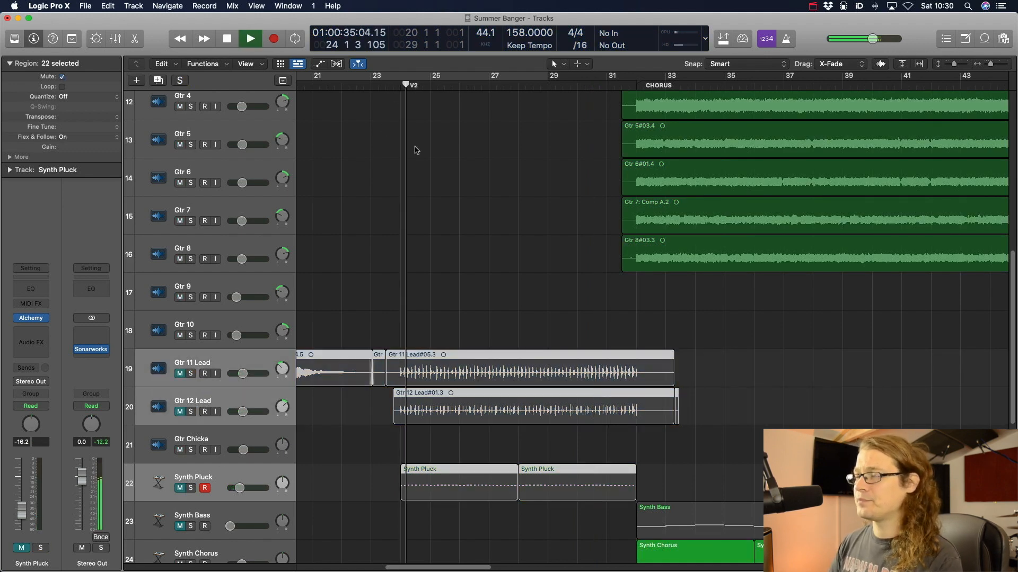
- During playback, unmute Gtr 11 Lead and Gtr 12 Lead together, add Synth Pluck at bar 28, and stop once the chorus starts
{"action": "left_click", "coordinate": [253, 363]}
{"action": "left_click", "coordinate": [242, 398], "text": "super"}
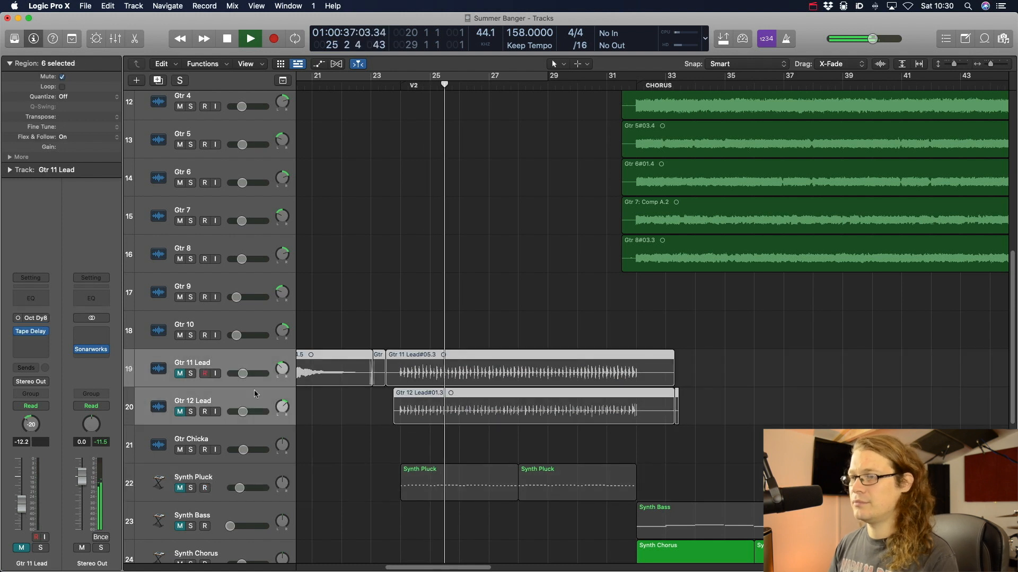
{"action": "left_click", "coordinate": [180, 373]}
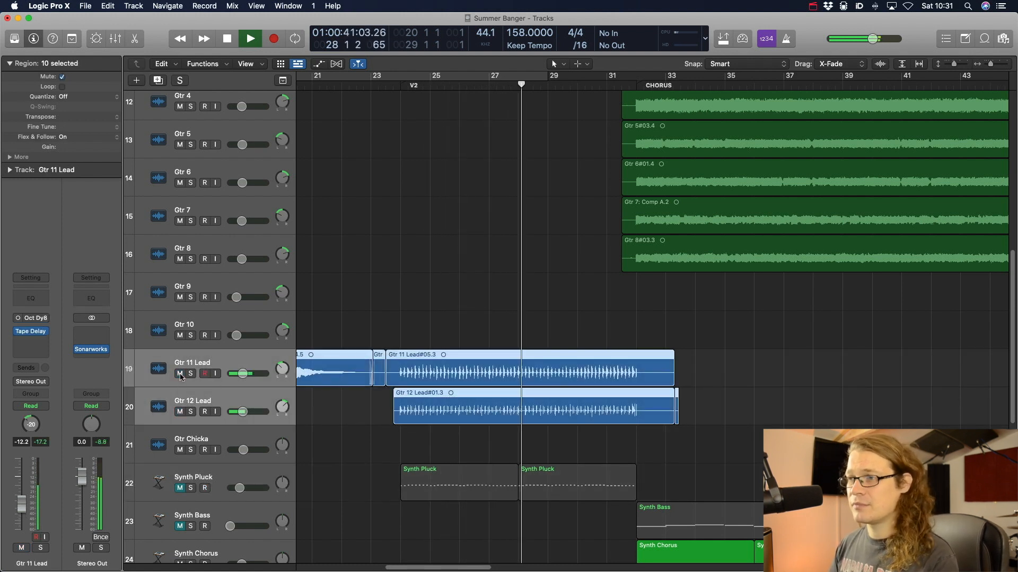
{"action": "left_click", "coordinate": [180, 488]}
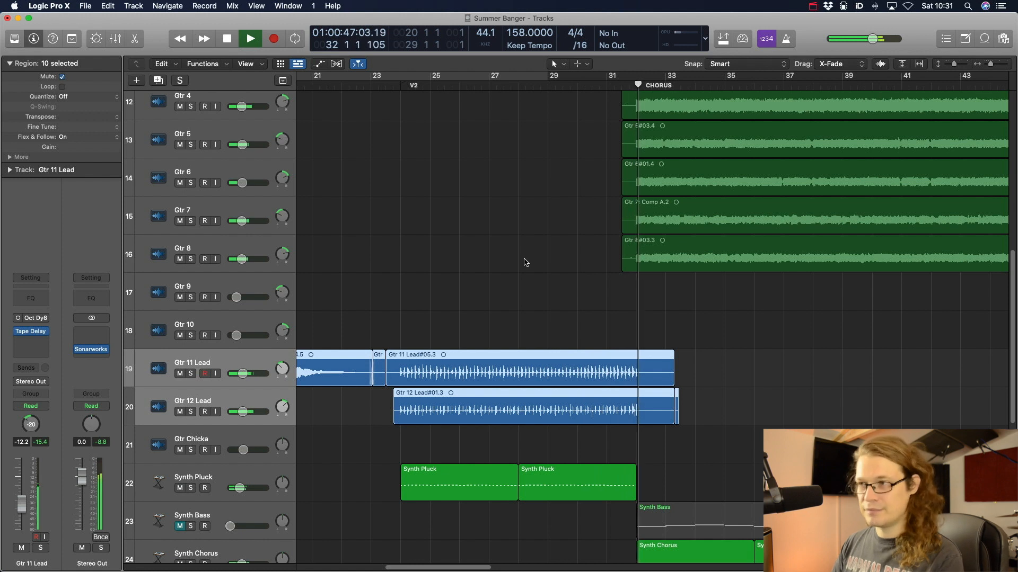
{"action": "key", "text": "space"}
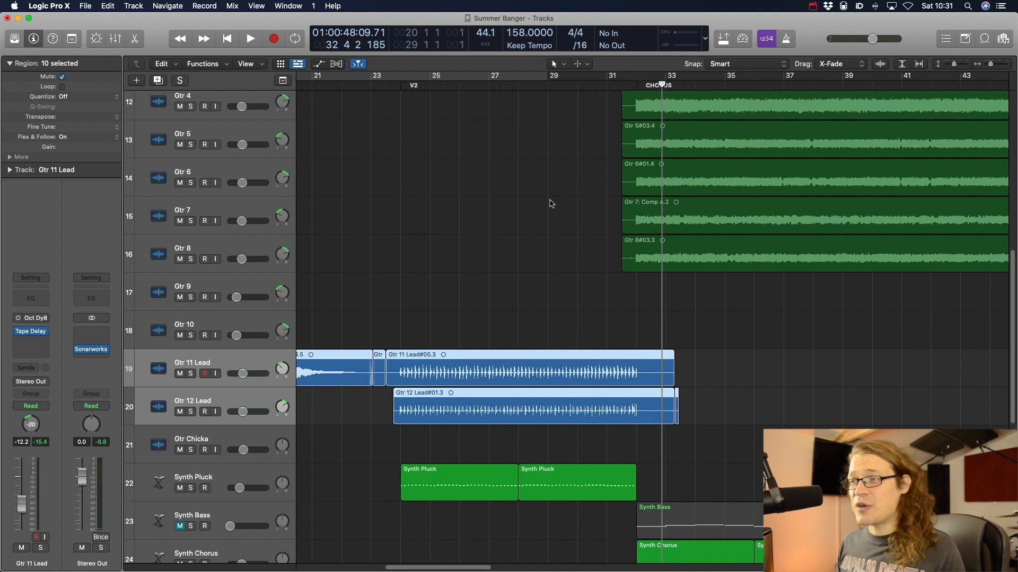
- Select the Synth Pluck track and deselect all regions in the arrangement
{"action": "left_click", "coordinate": [221, 480]}
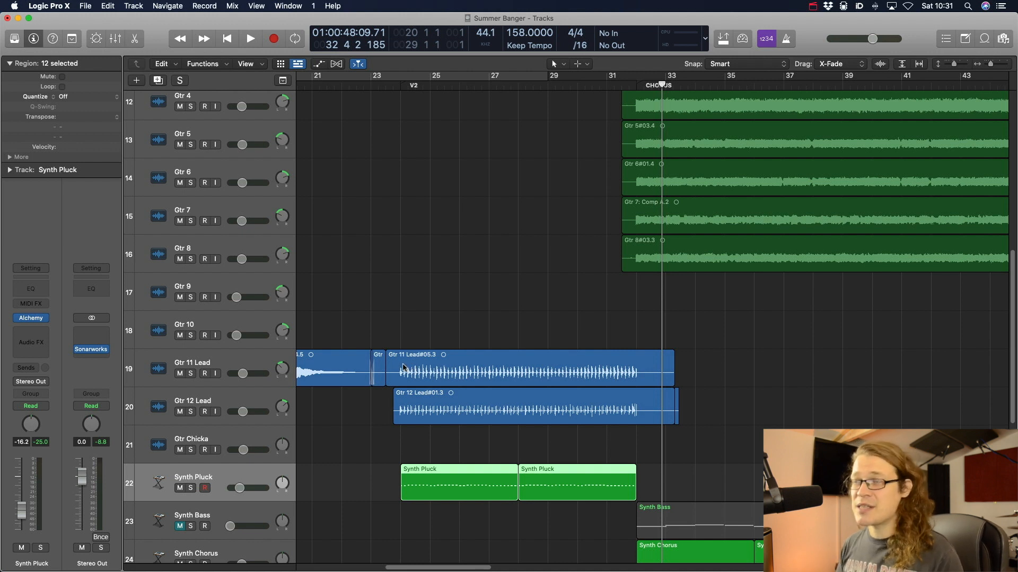
{"action": "left_click", "coordinate": [281, 370]}
{"action": "left_click", "coordinate": [357, 318]}
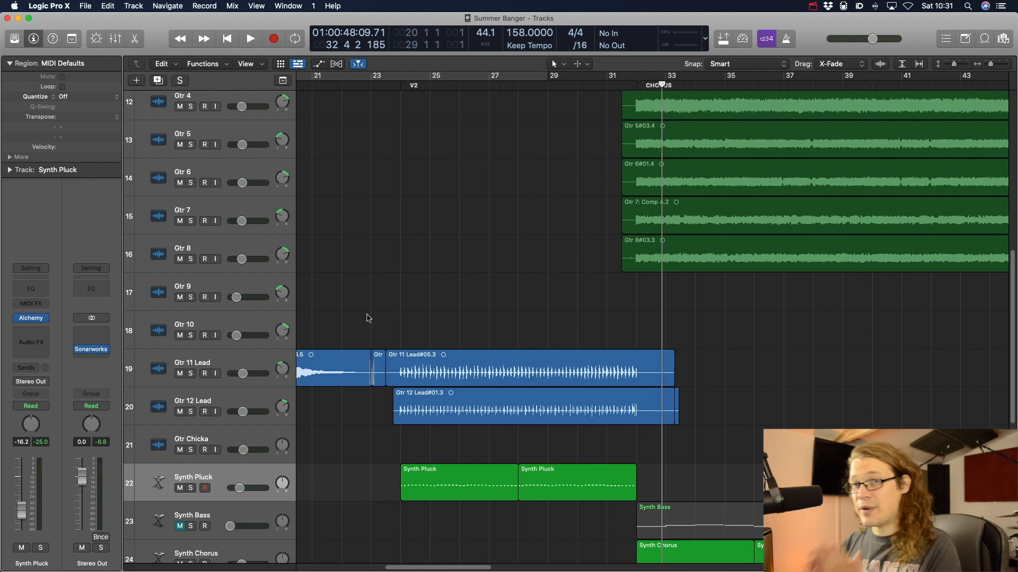